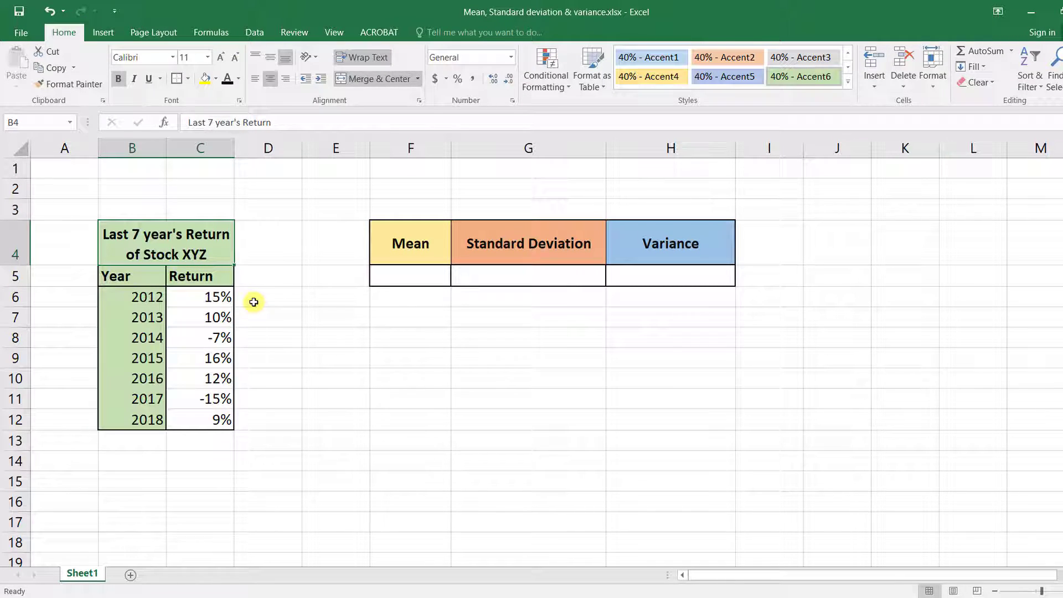
Enter =AVERAGE(C6:C12) in F5 so the Mean cell shows 6%.
left_click(212, 297)
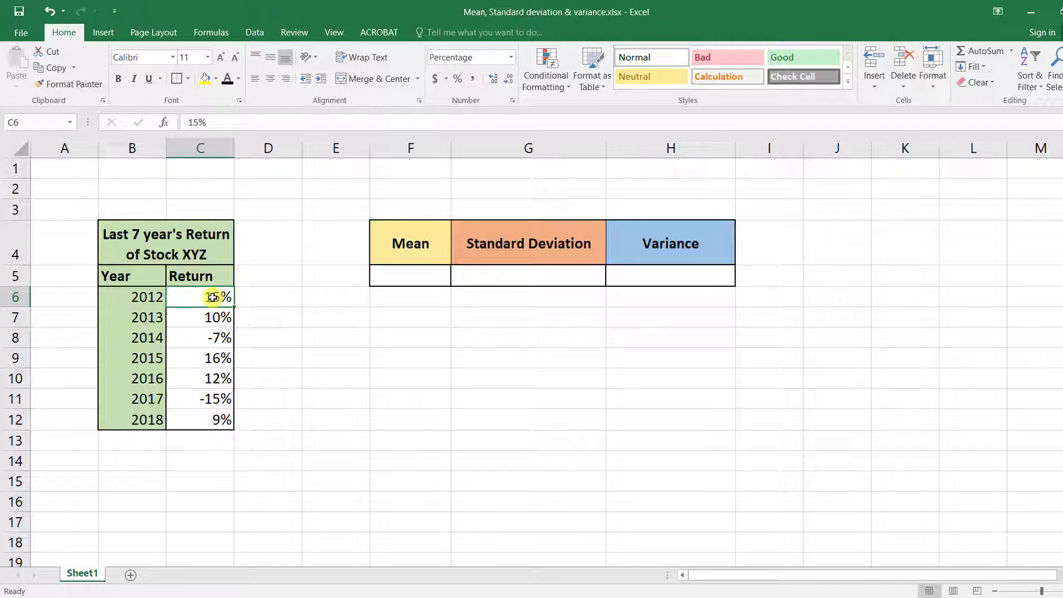
left_click(426, 246)
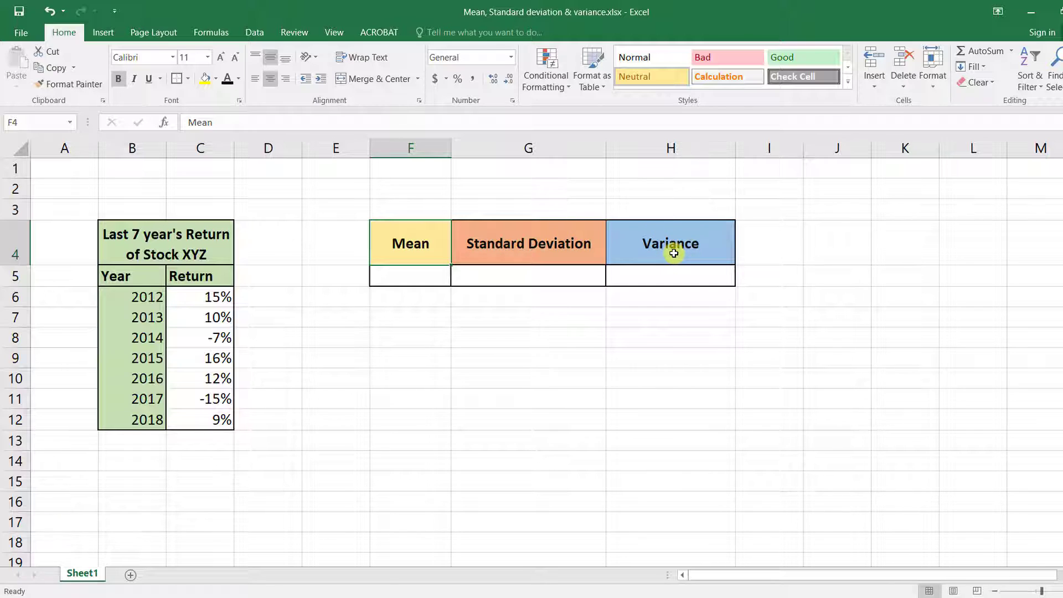
left_click(410, 275)
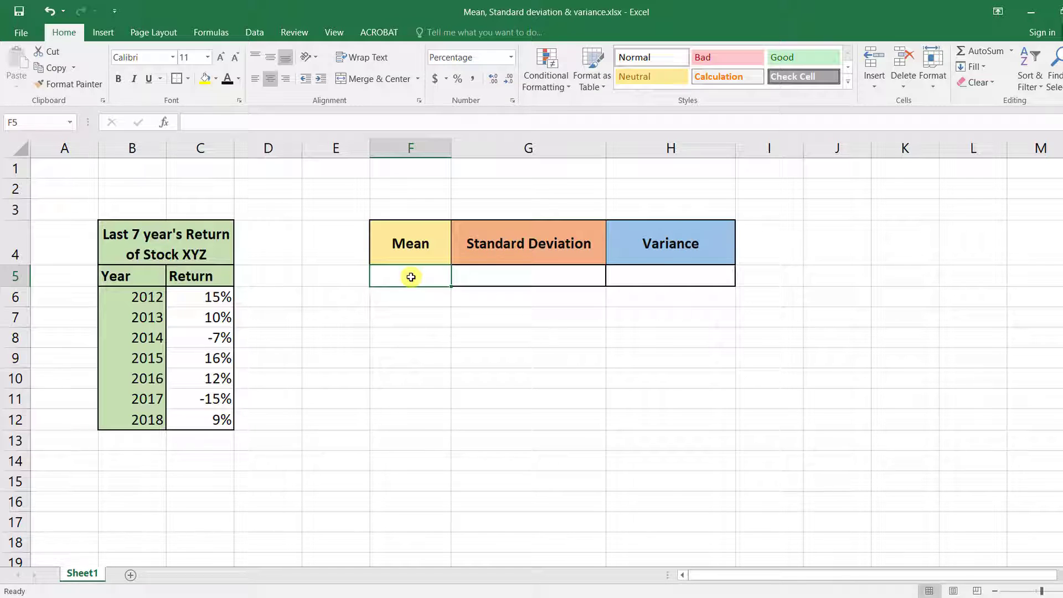
type("=")
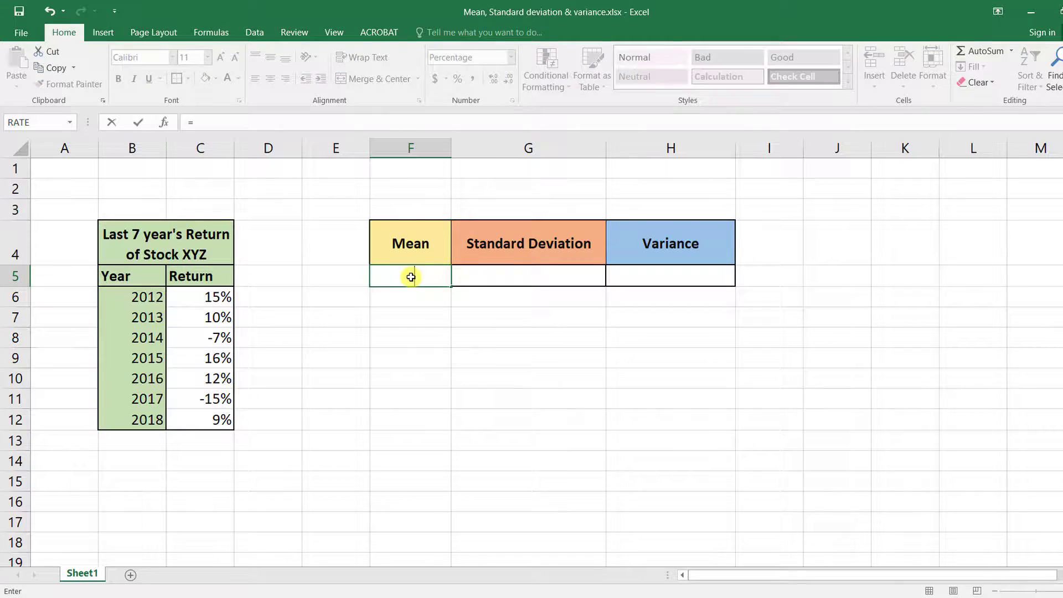
type("avera")
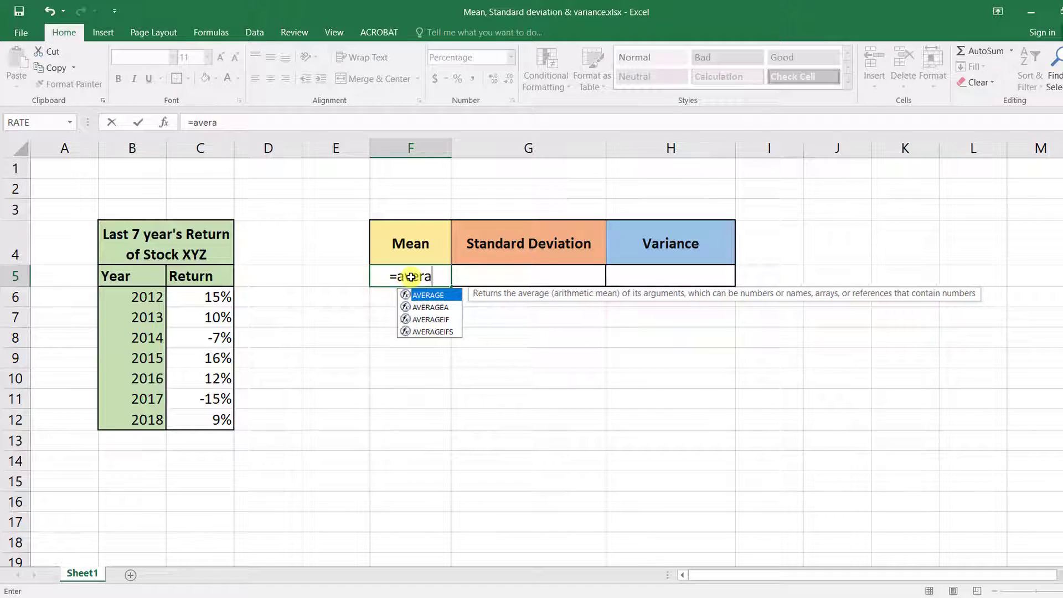
double_click(453, 298)
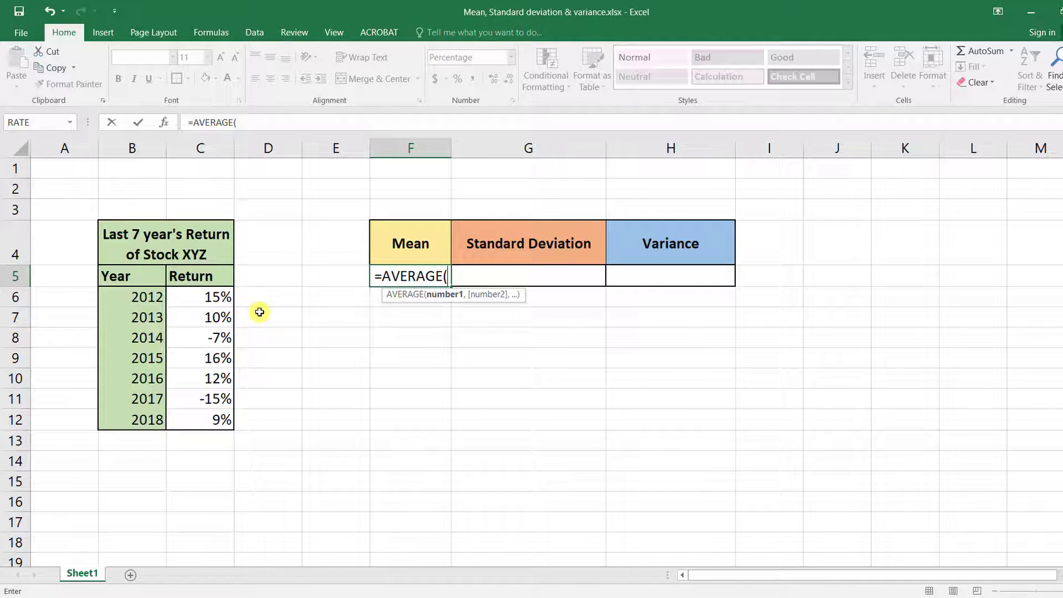
left_click(205, 297)
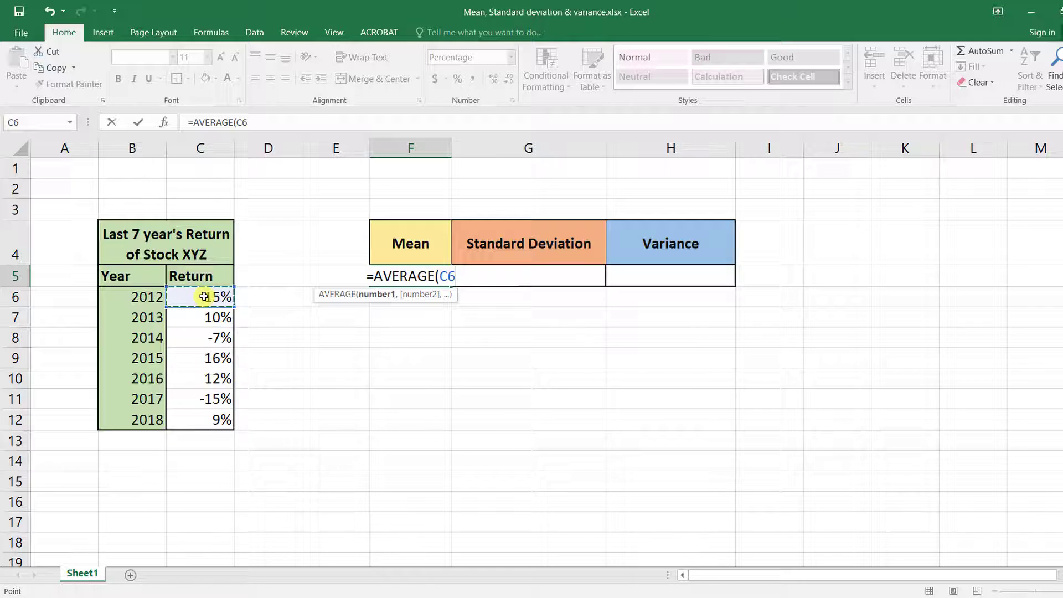
left_click(219, 419, "shift")
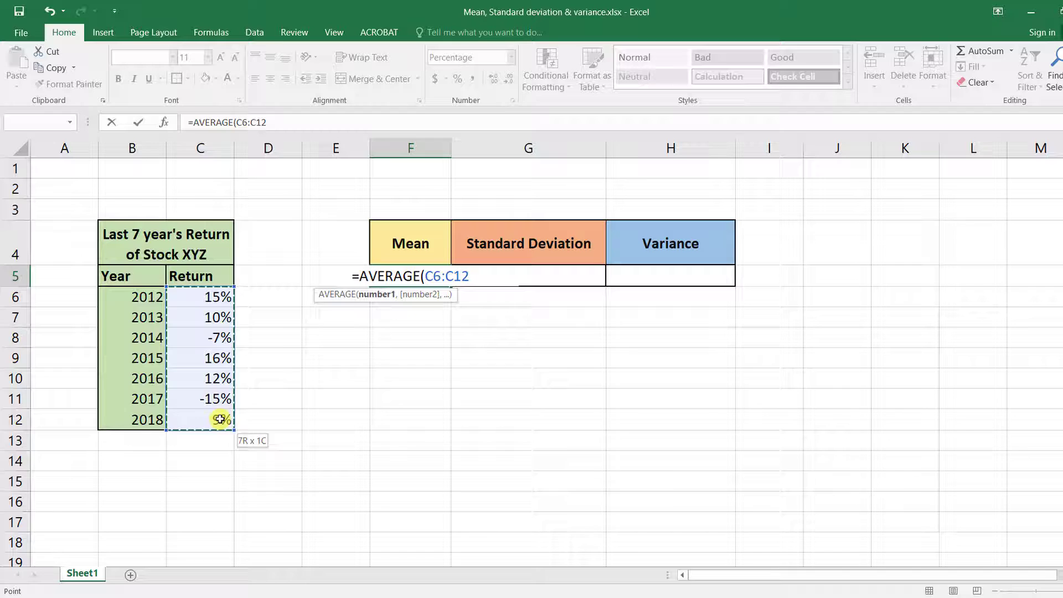
type(")")
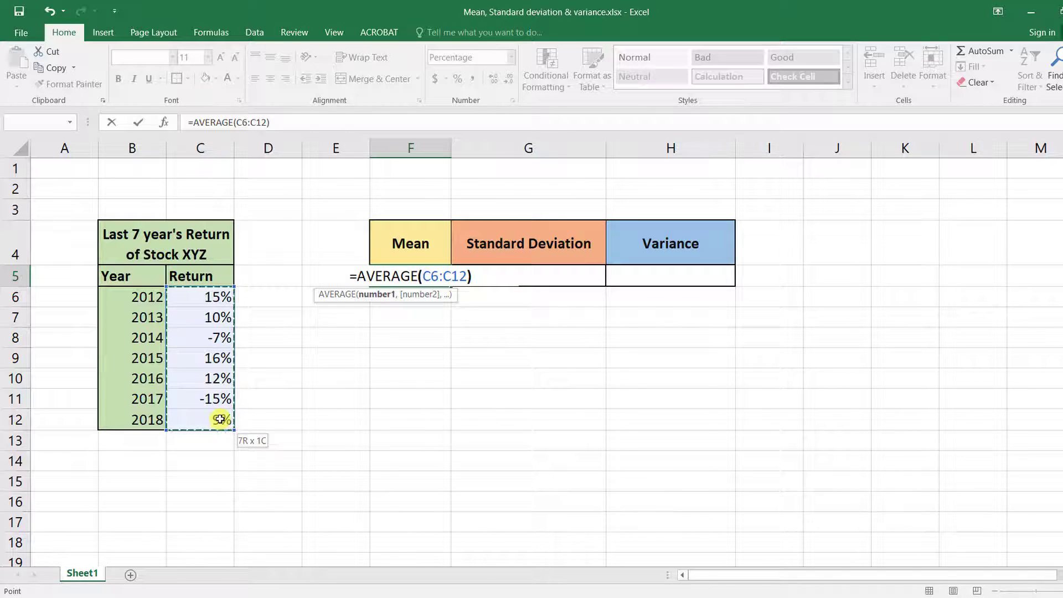
key("Return")
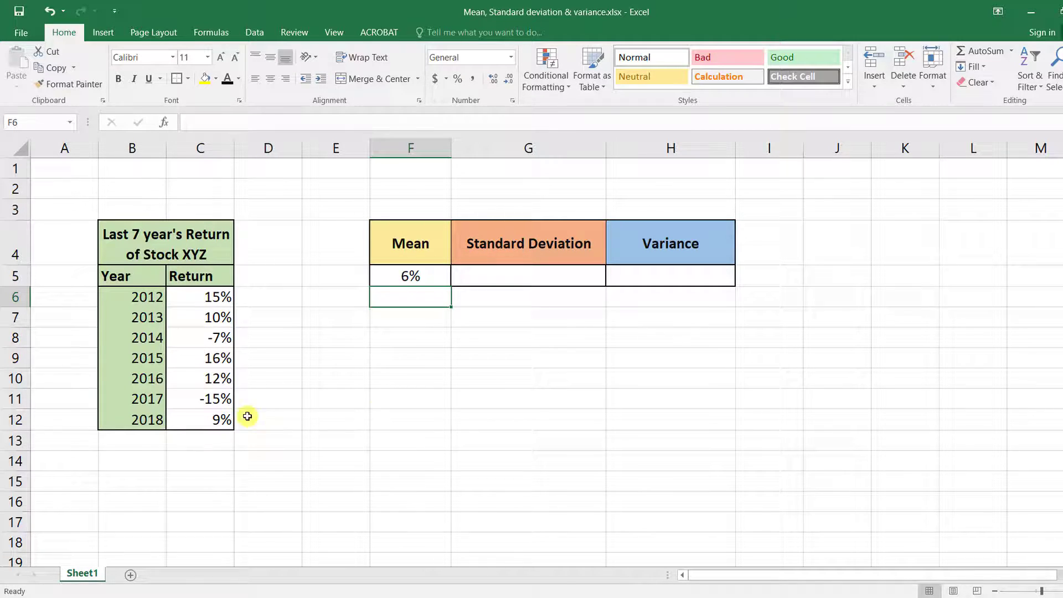
left_click(429, 276)
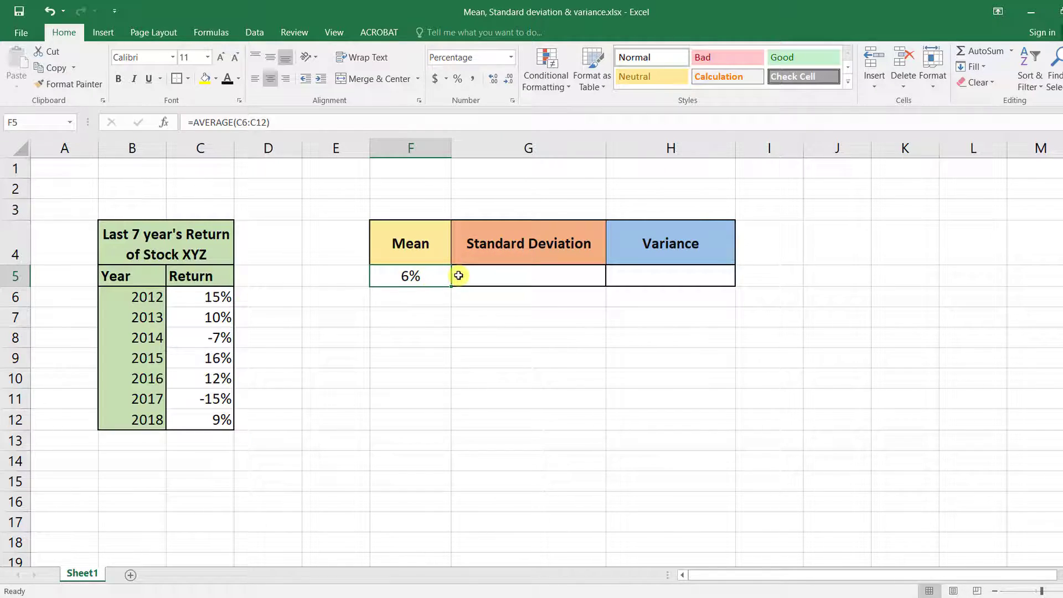
Enter =STDEV.S(C6:C12) in G5, giving a standard deviation of 0.119123785.
left_click(532, 277)
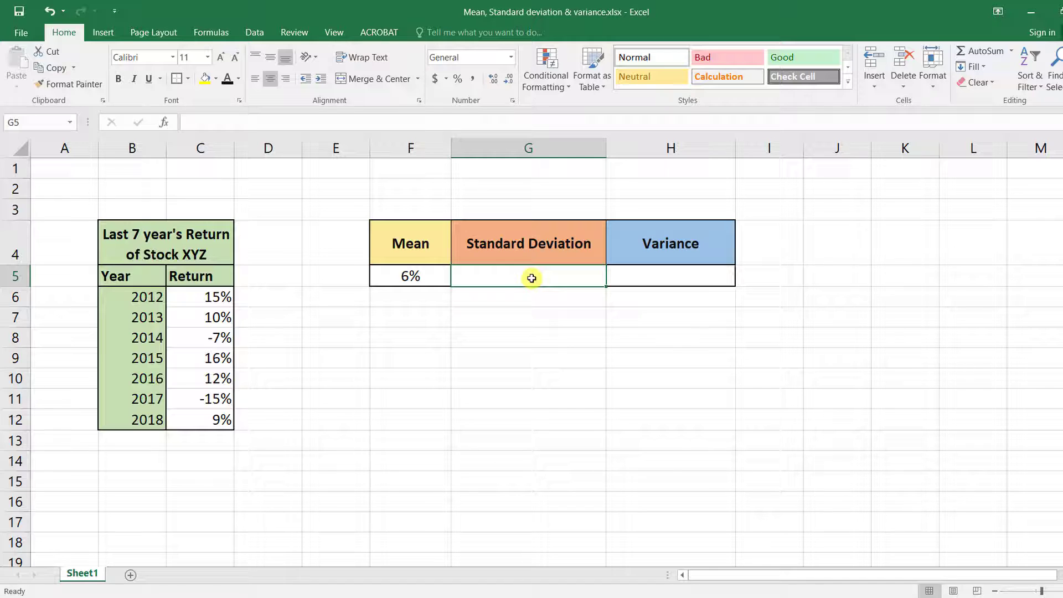
type("=")
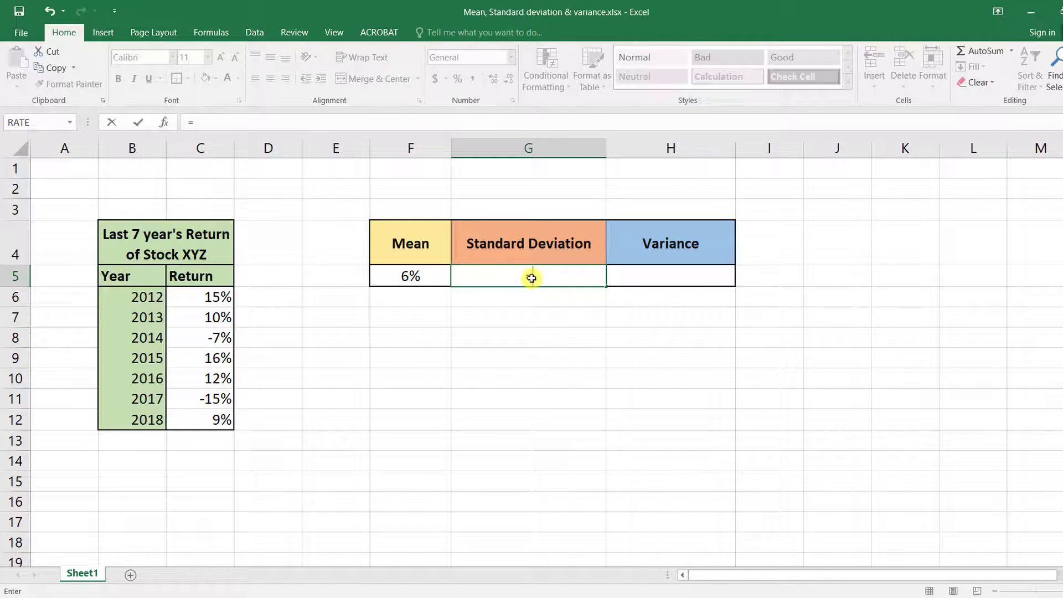
type("st")
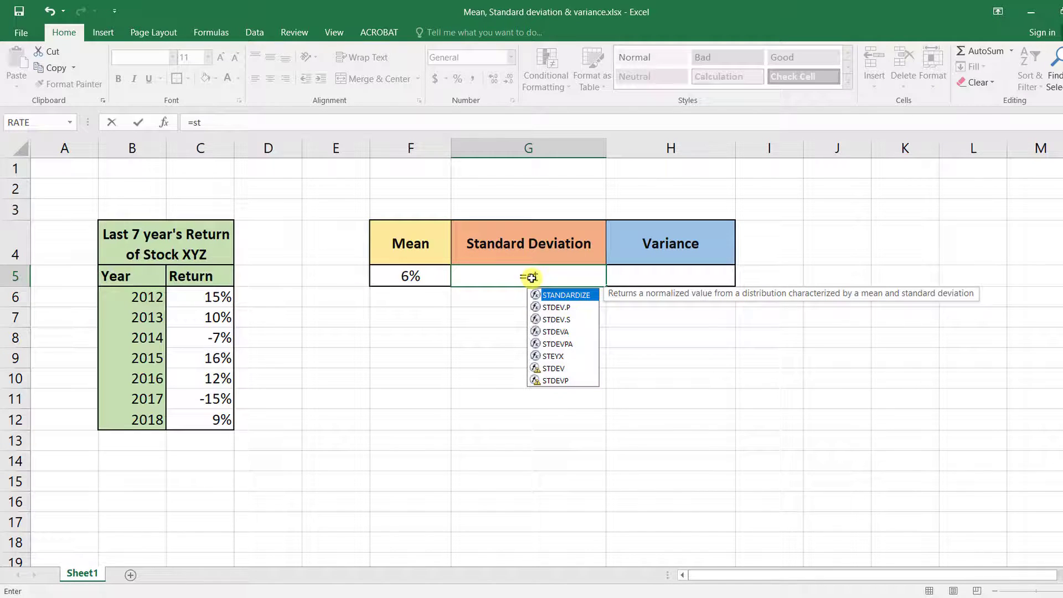
type("de")
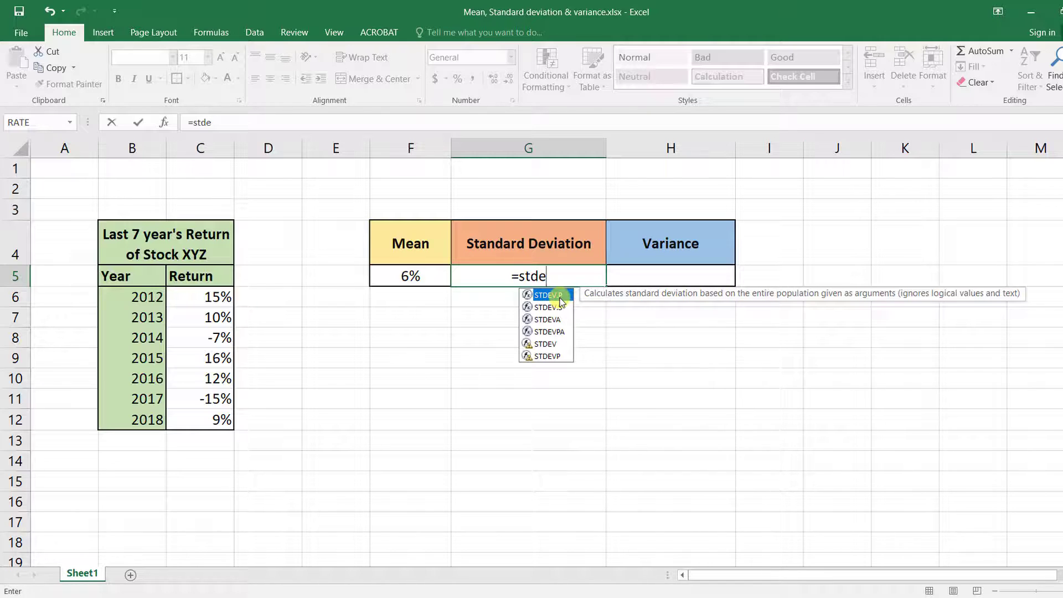
left_click(564, 313)
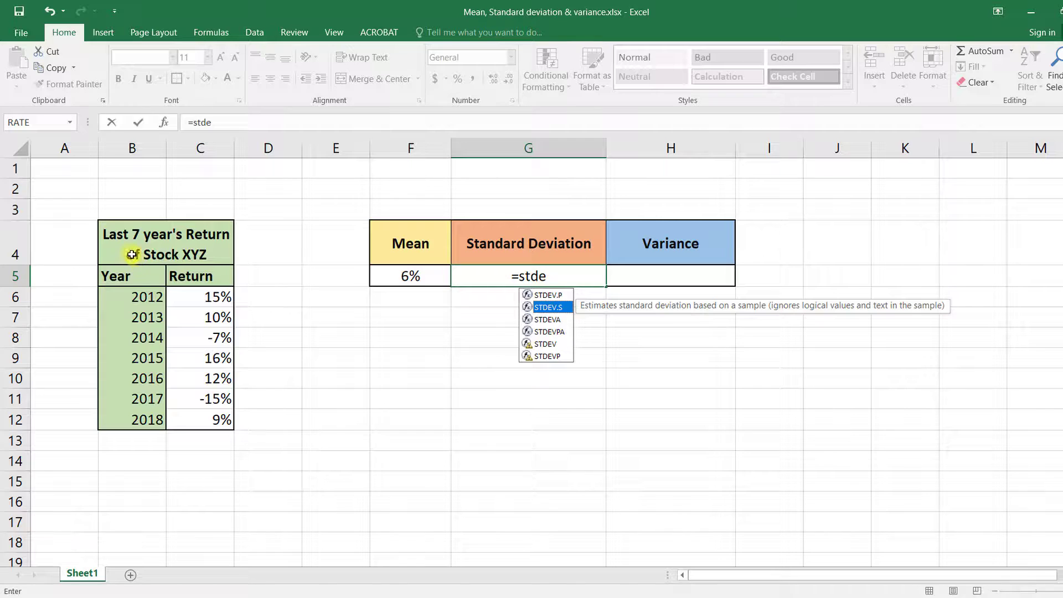
double_click(554, 307)
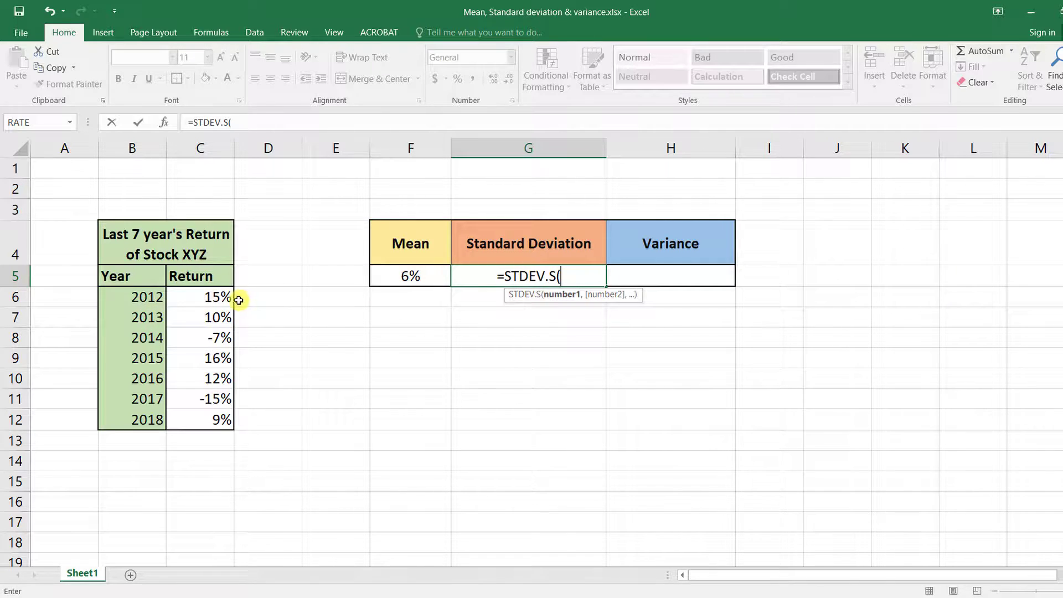
left_click(211, 299)
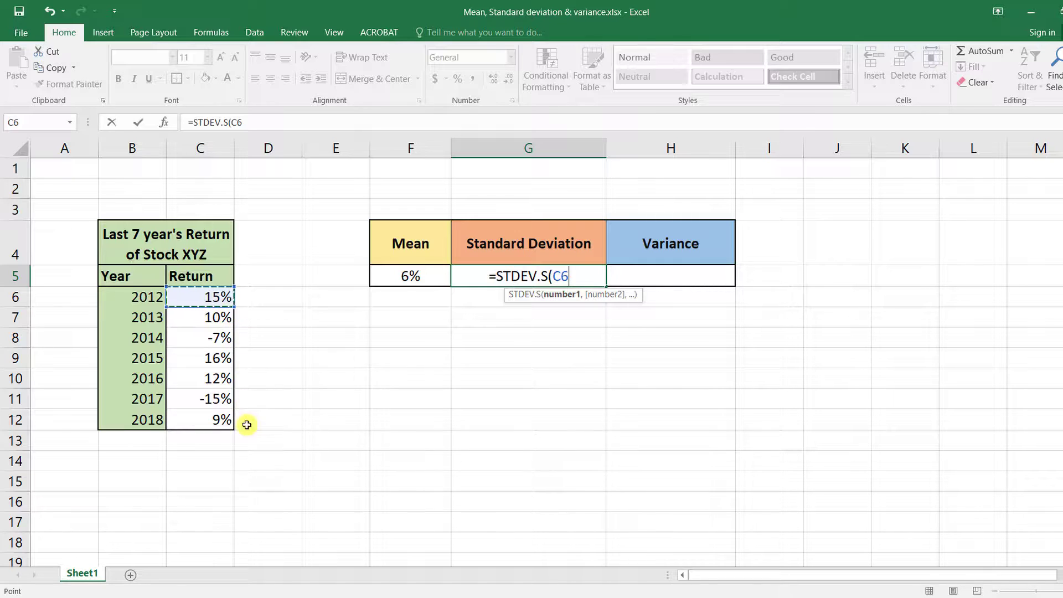
left_click(212, 419, "shift")
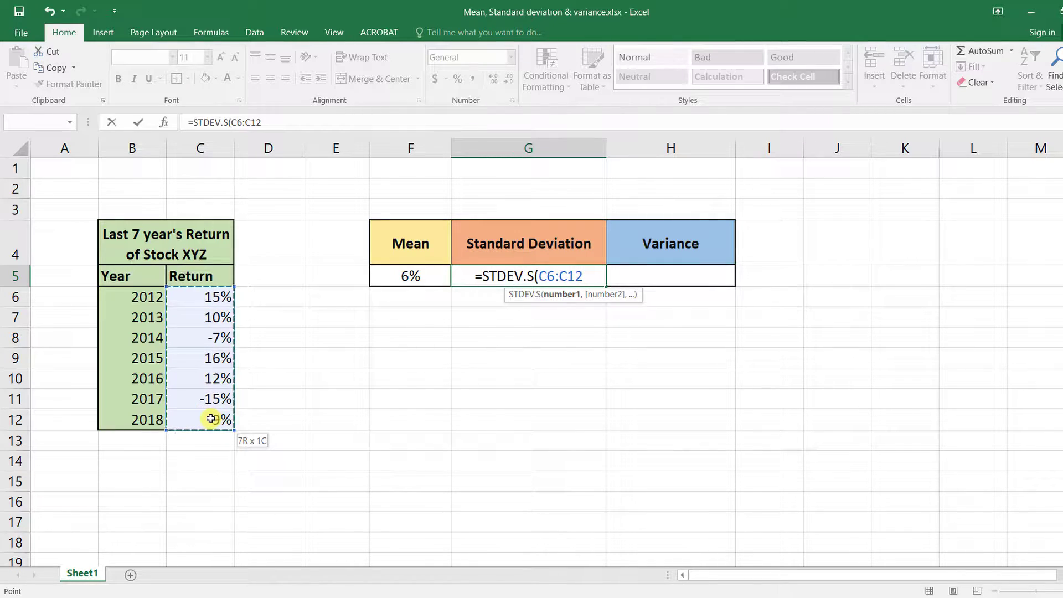
type(")")
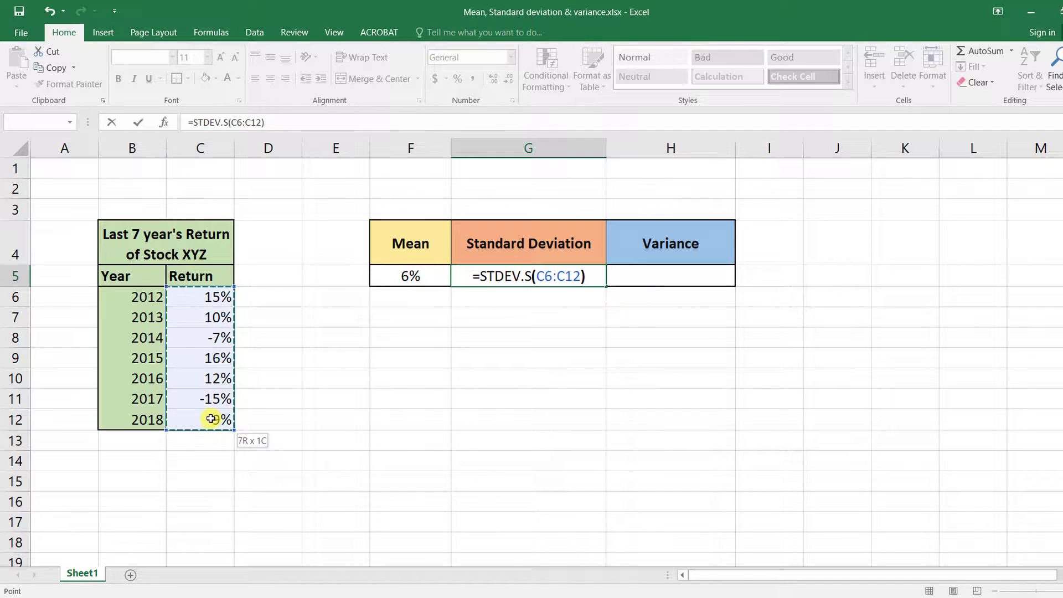
key("Return")
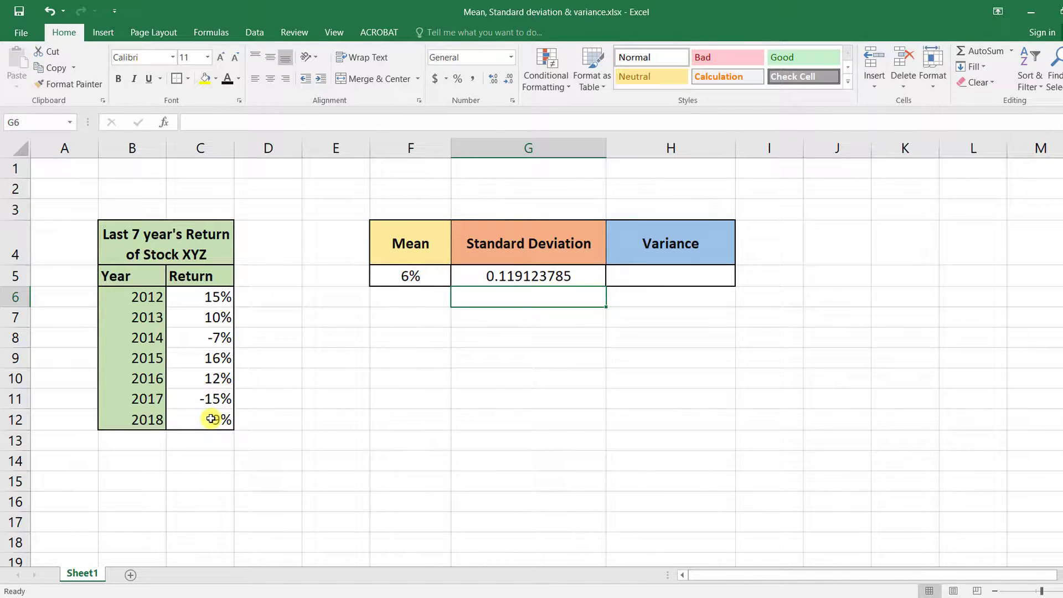
Enter =VAR.S(C6:C12) in H5, not VAR.P, giving a variance of 0.014190476.
left_click(677, 275)
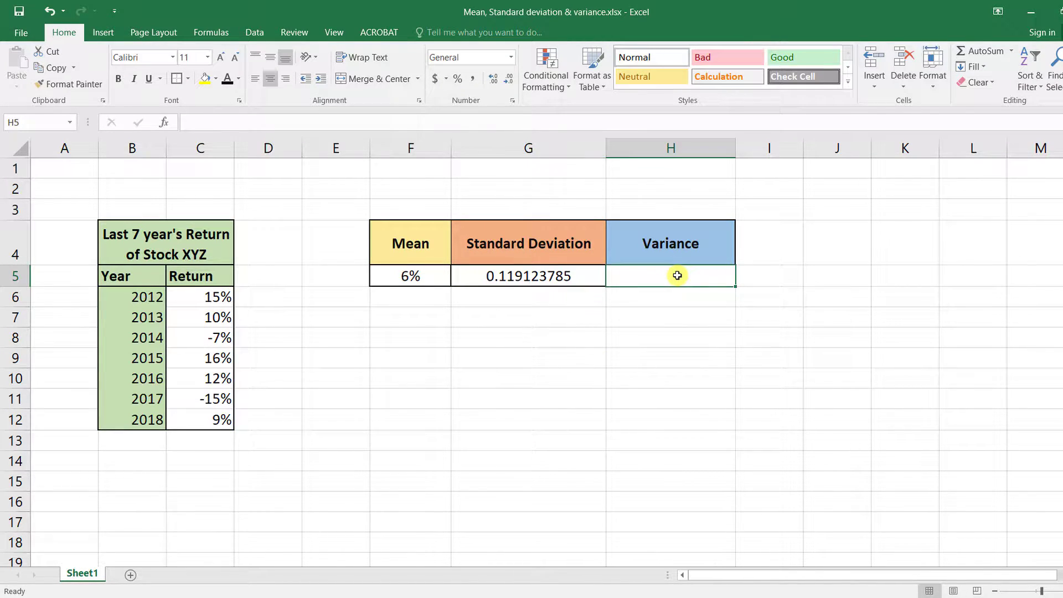
type("=")
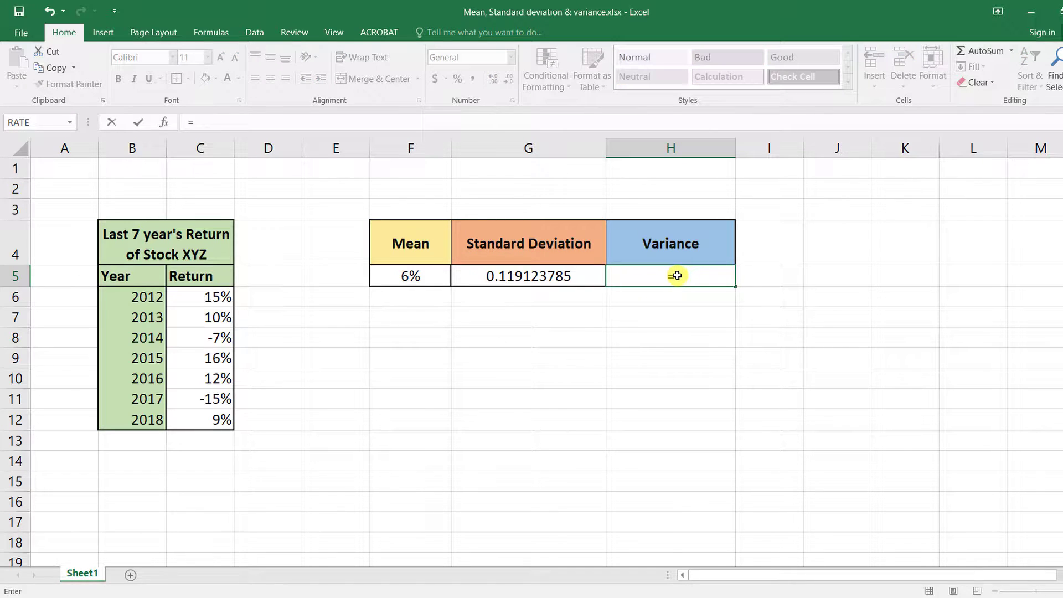
type("var")
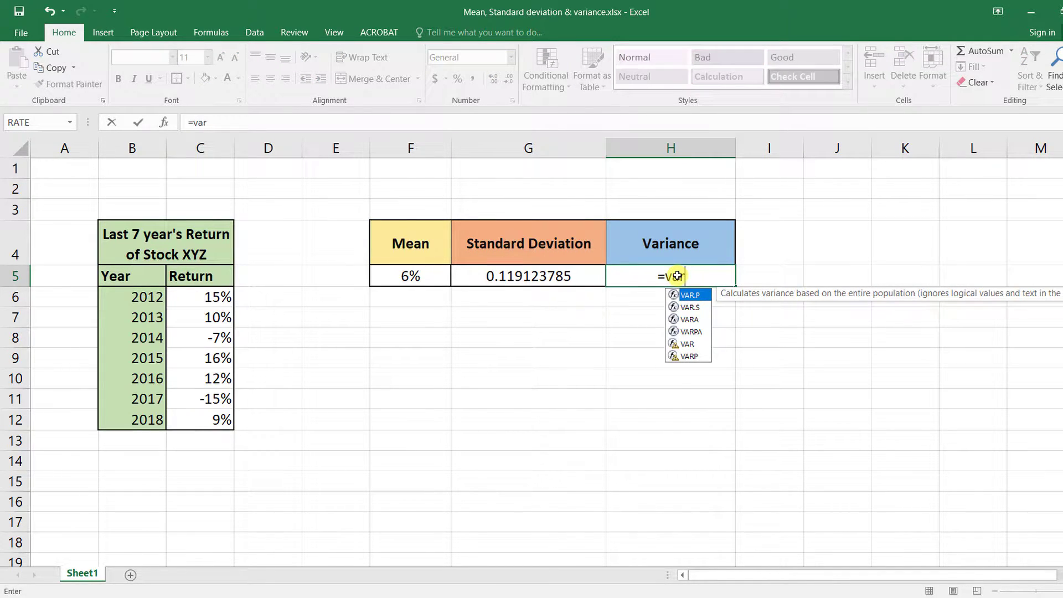
key("Down")
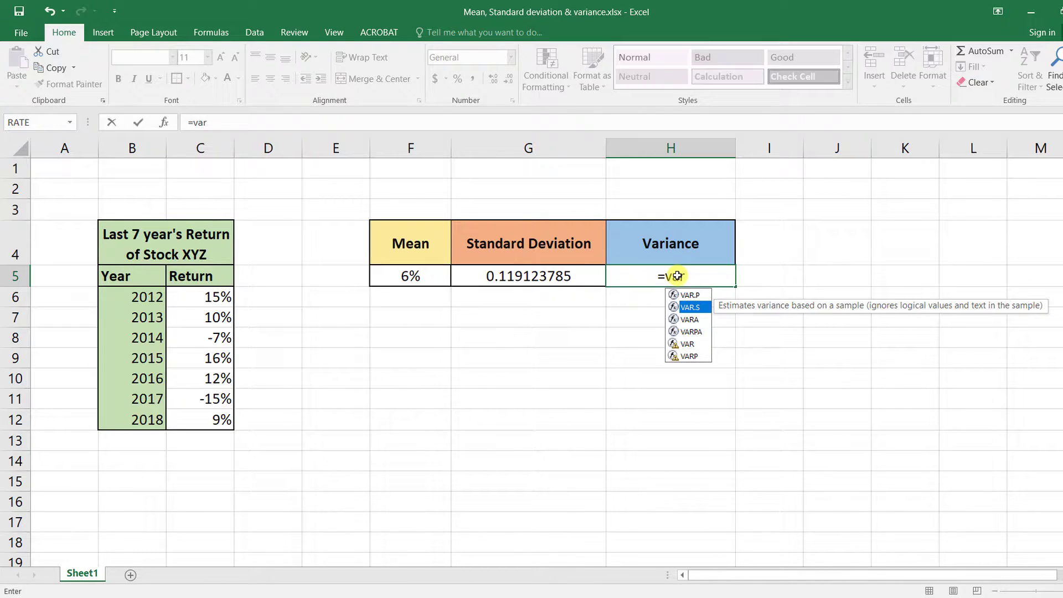
key("Up")
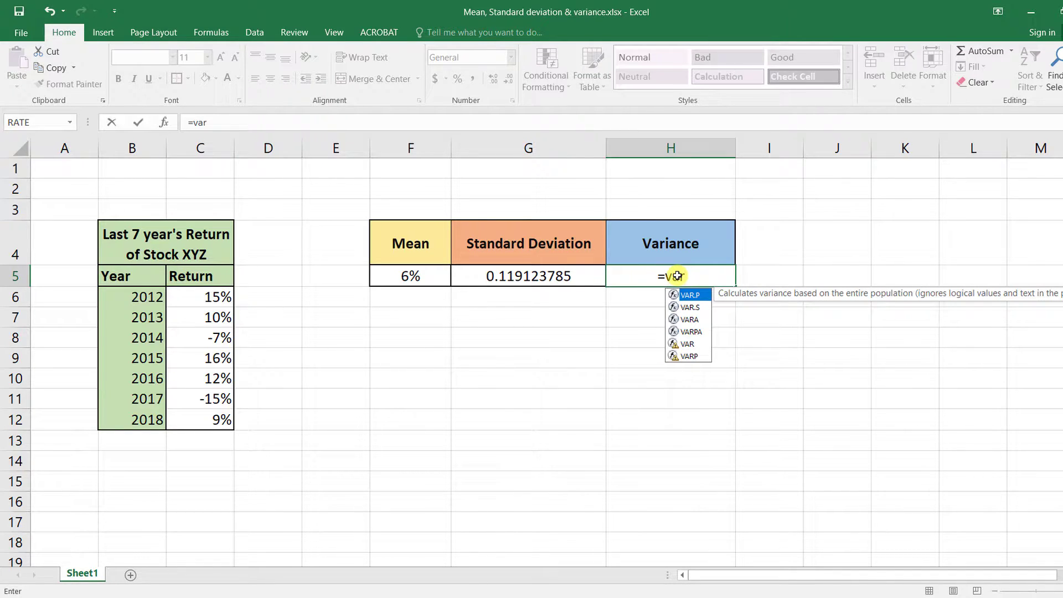
key("Down")
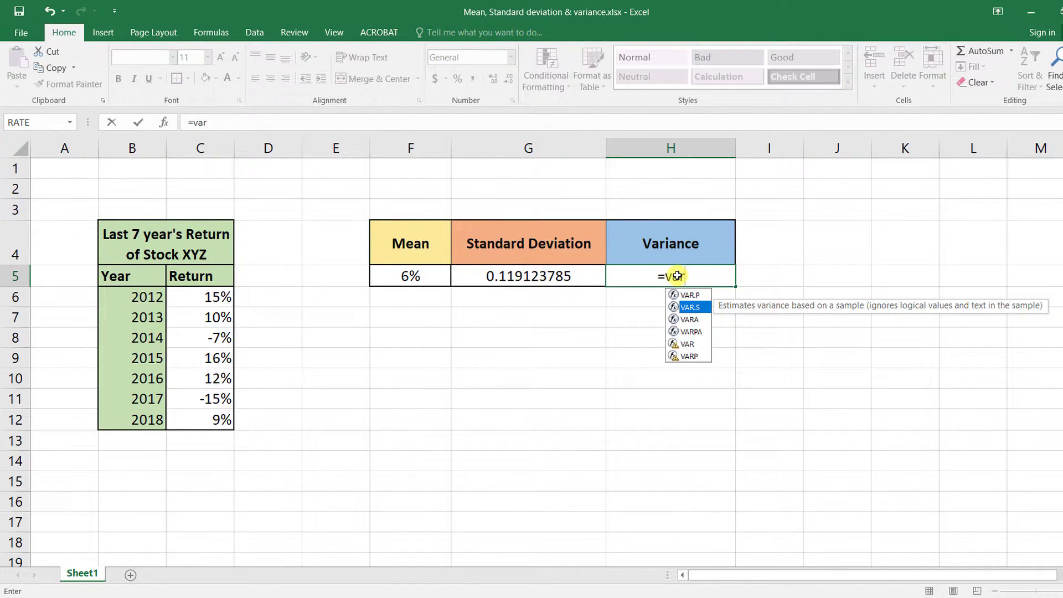
double_click(702, 306)
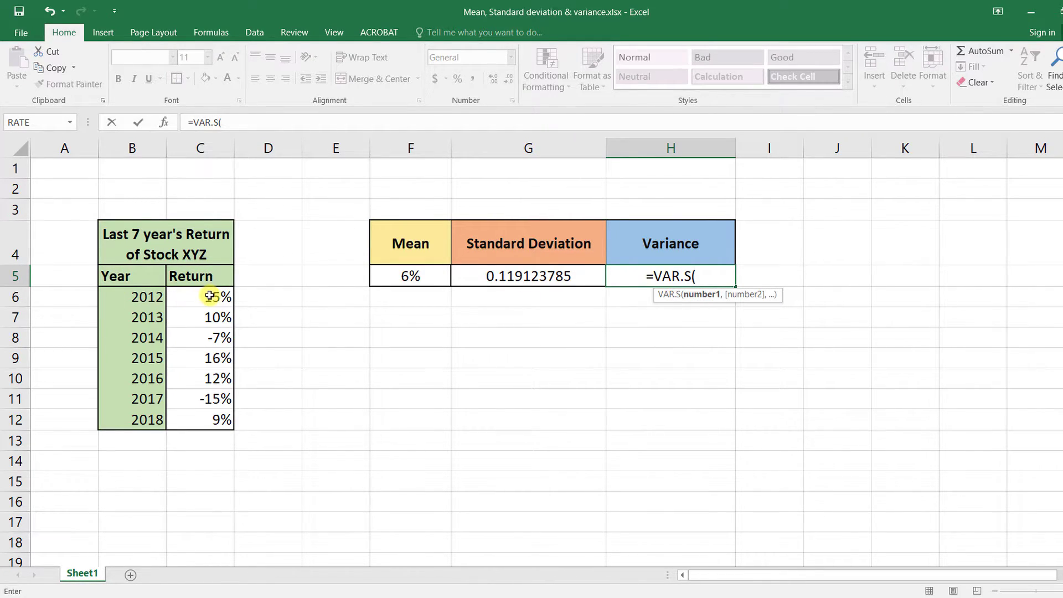
left_click_drag(211, 297, 220, 422)
type(")")
key("Return")
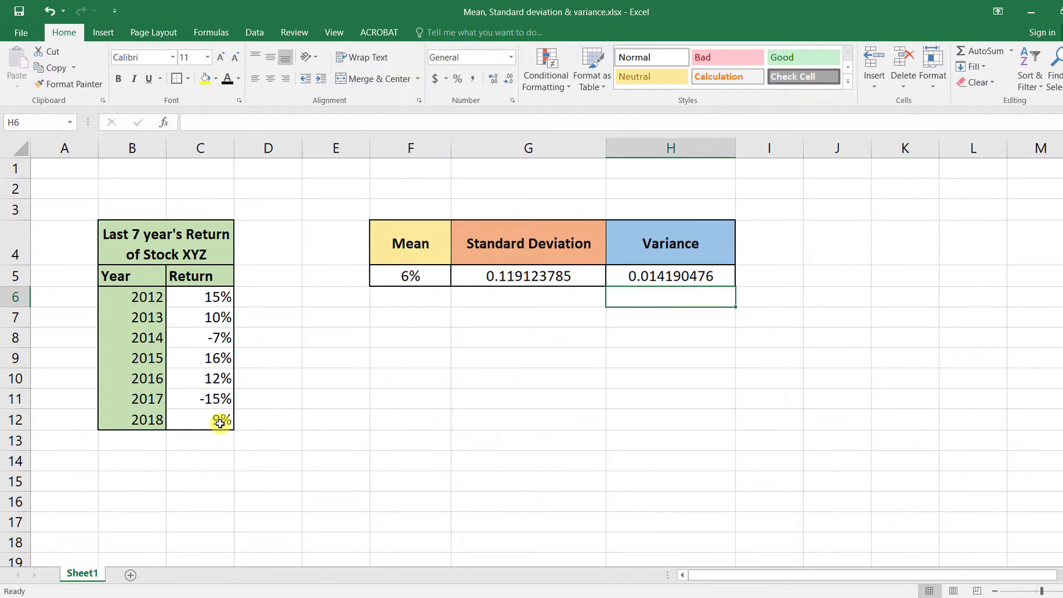